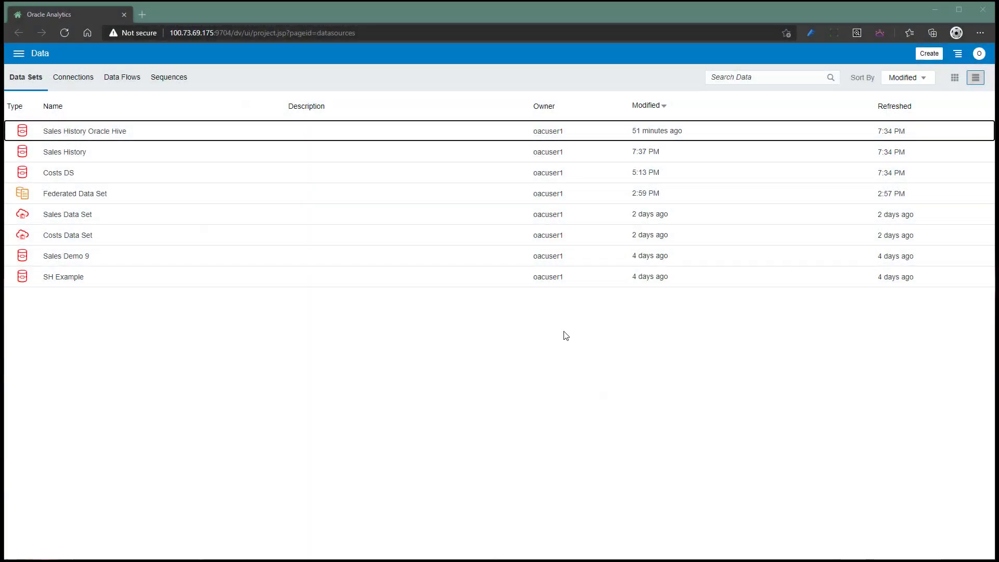
- Create a new data flow from the Create menu
mouse_move(977, 133)
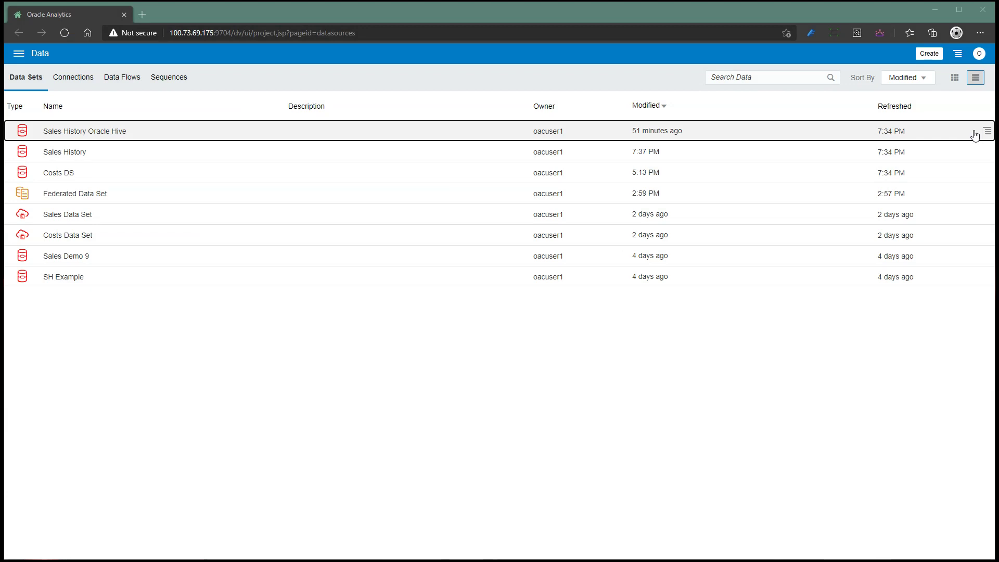
click(929, 53)
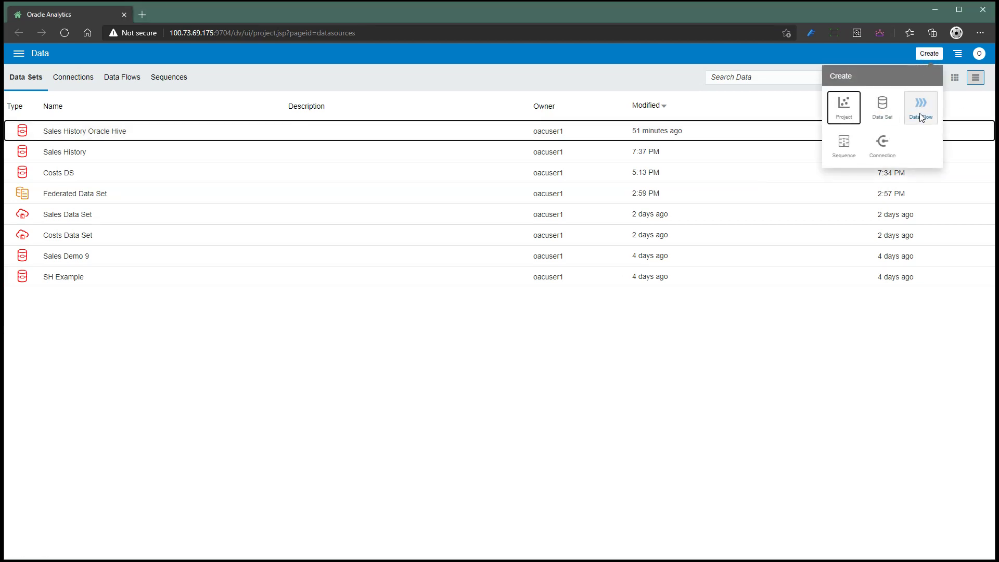
click(921, 115)
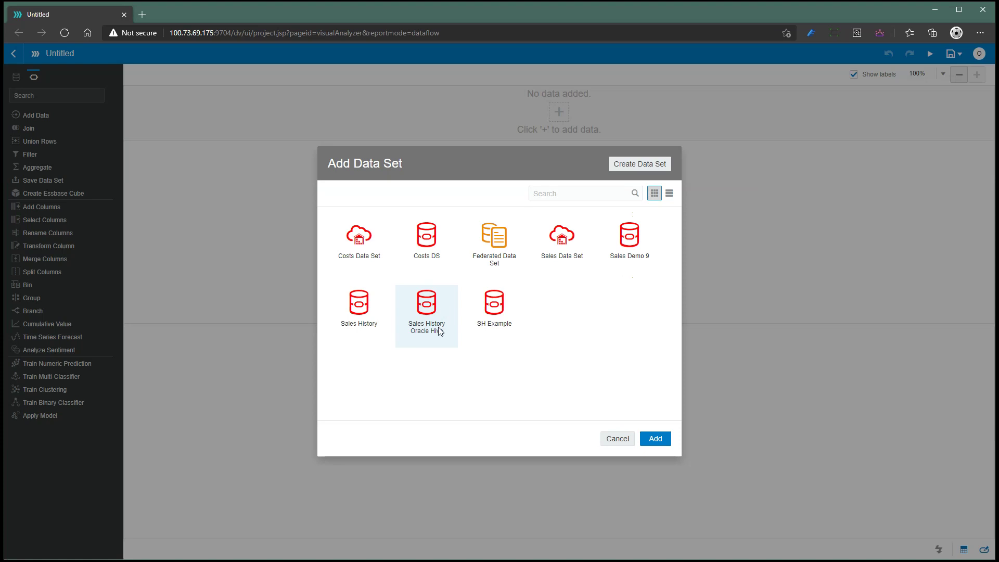
- Add Sales History Oracle Hive to the flow and clear all 56 column selections
click(654, 440)
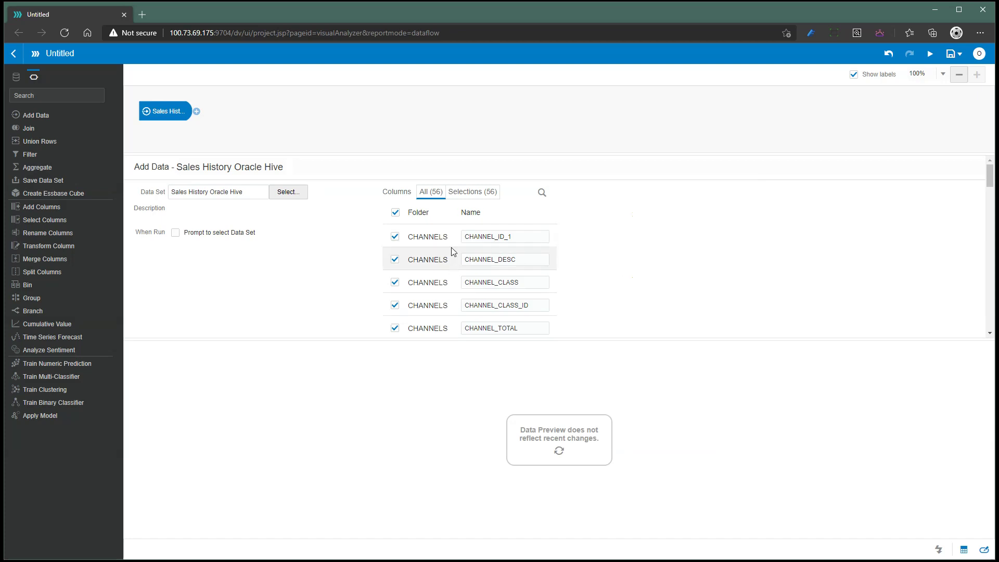
scroll(453, 249, down, 1)
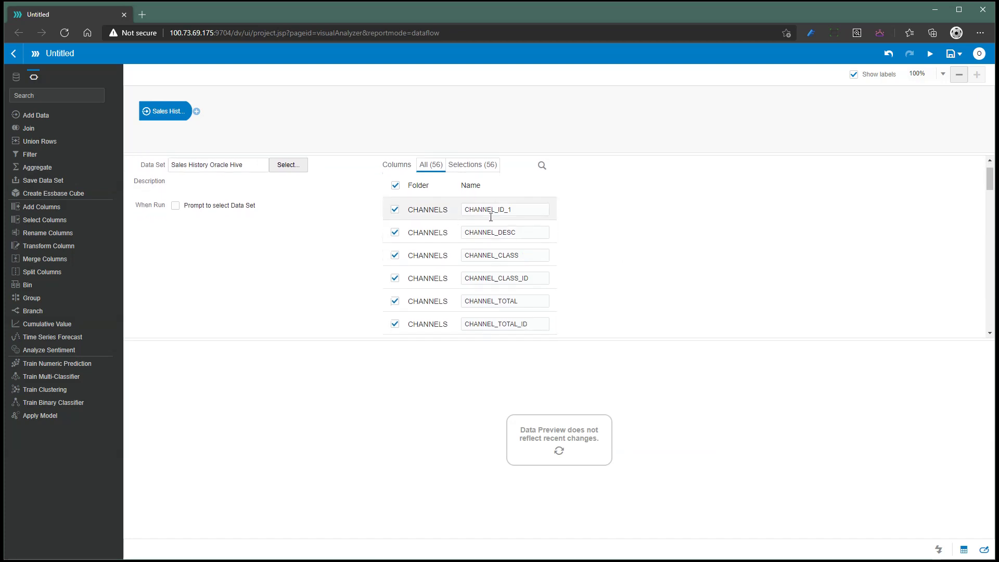
scroll(489, 234, down, 8)
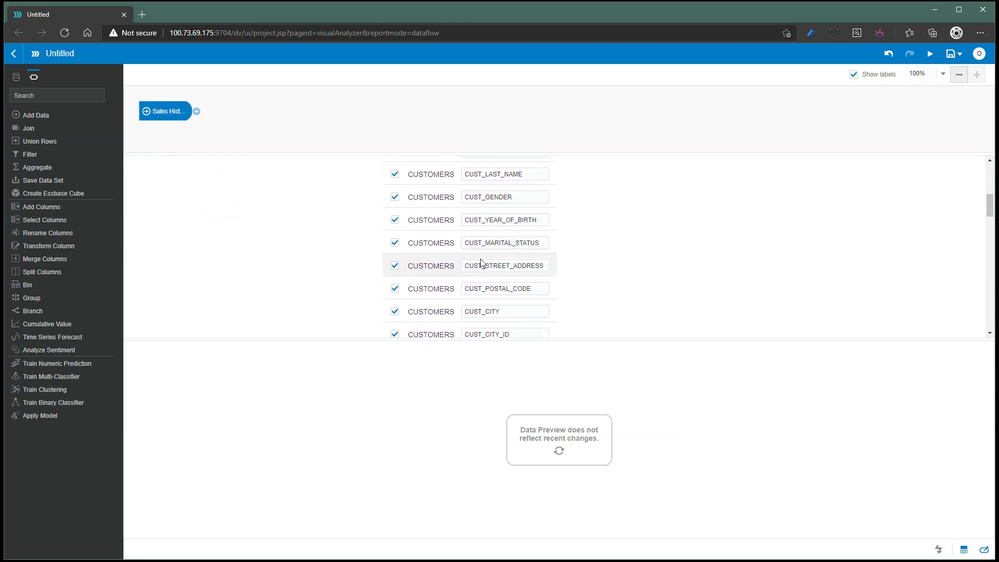
scroll(482, 263, down, 10)
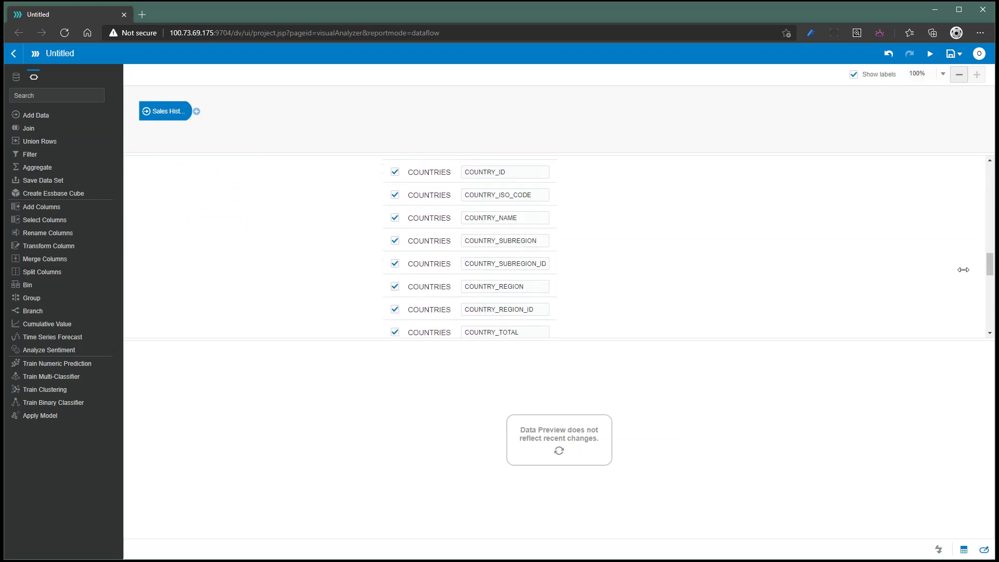
scroll(403, 218, up, 20)
click(395, 213)
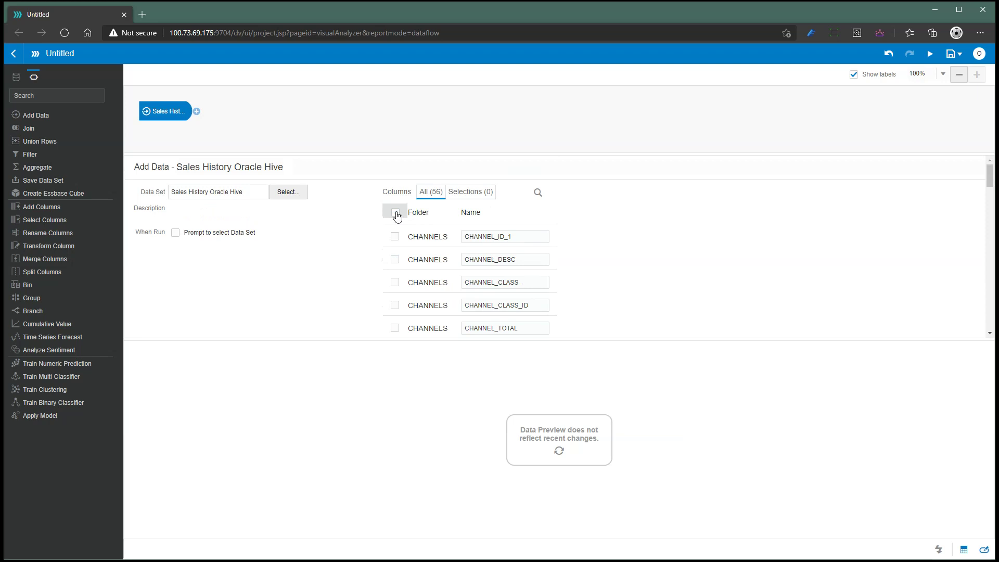
- Select the six CHANNELS columns, CHANNEL_ID_1 through CHANNEL_TOTAL_ID
click(395, 236)
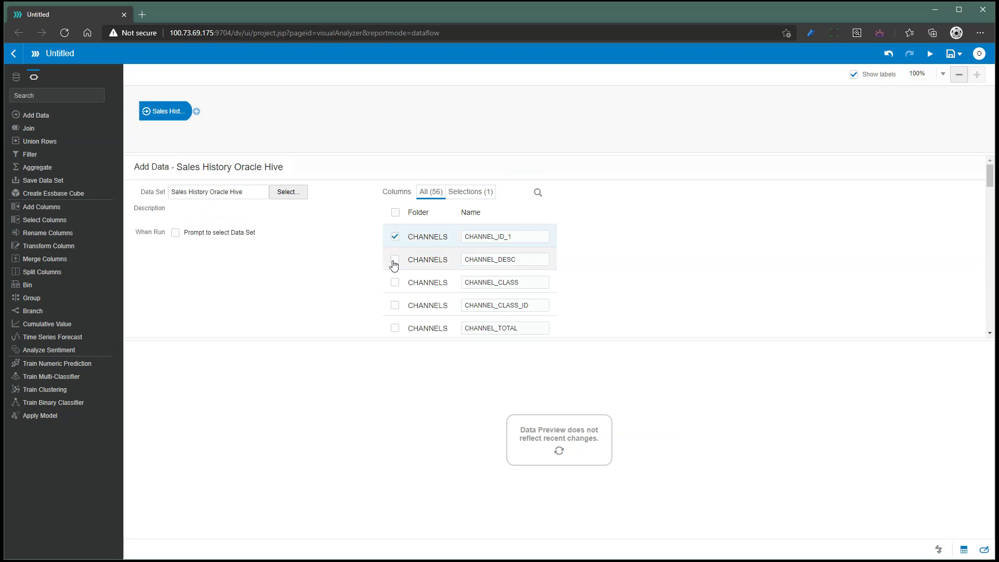
click(395, 259)
click(395, 282)
click(395, 305)
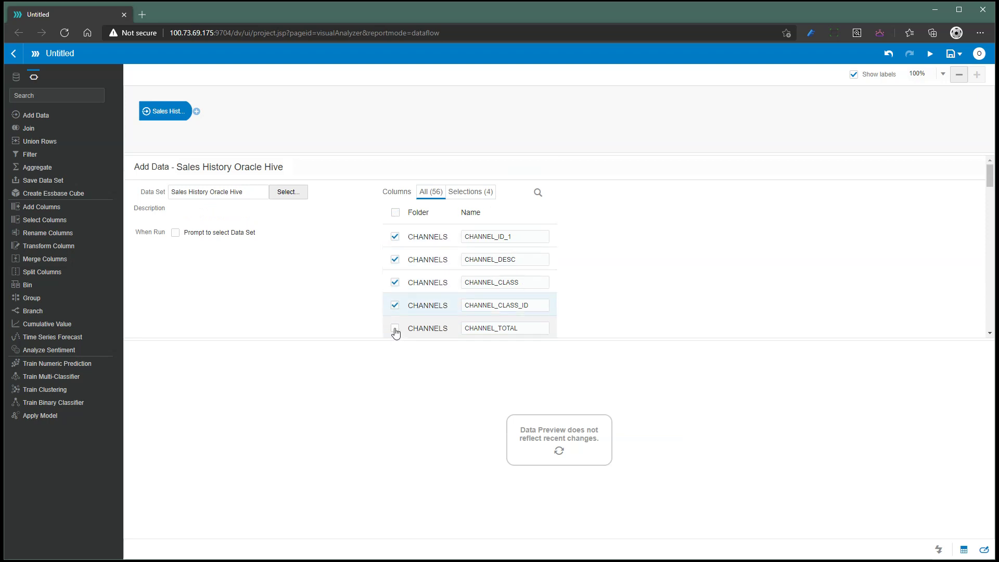
click(395, 328)
scroll(395, 312, down, 2)
click(394, 251)
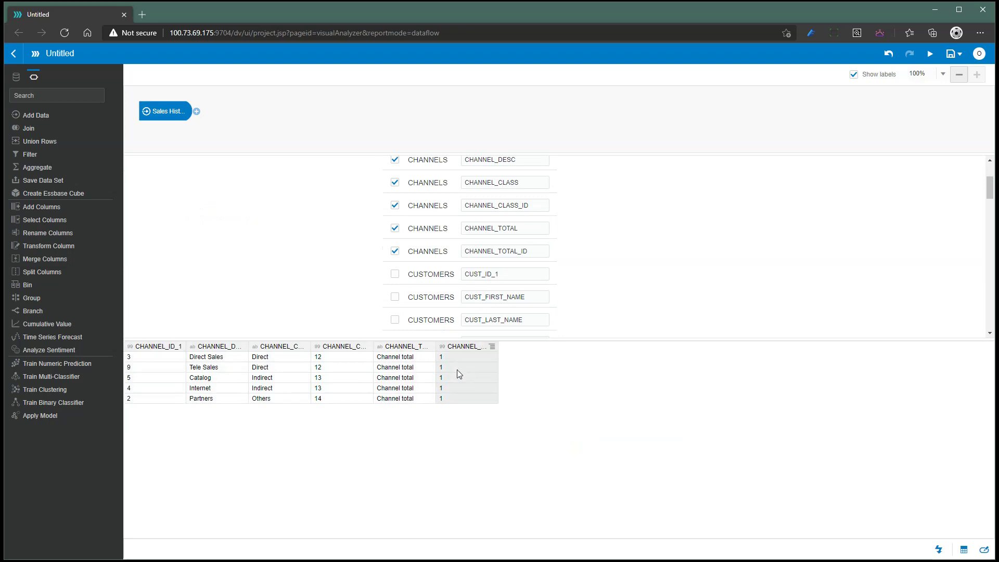
scroll(345, 252, up, 3)
scroll(344, 252, up, 1)
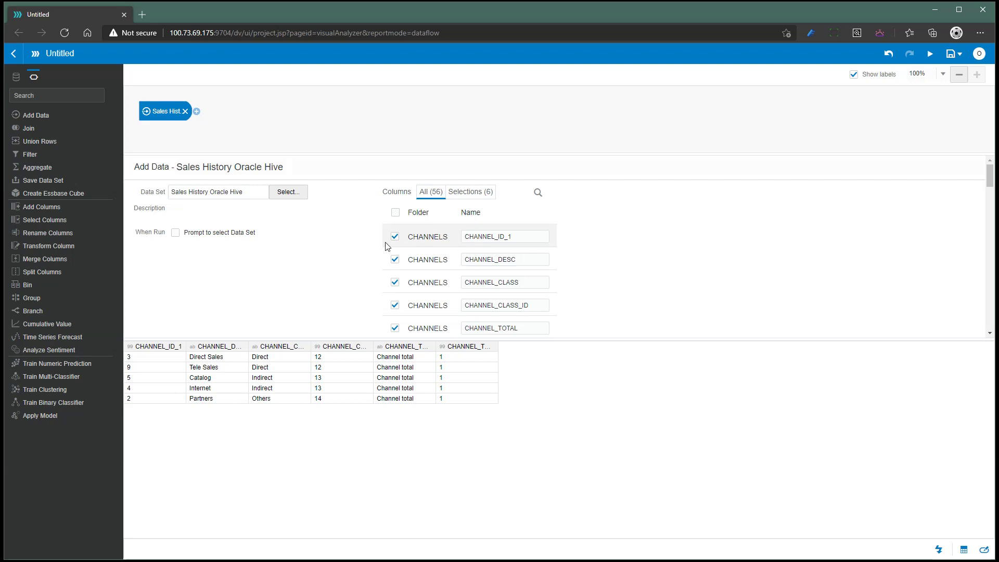
- Add a Save Data step after the source and name its output data set DF Channel
click(197, 111)
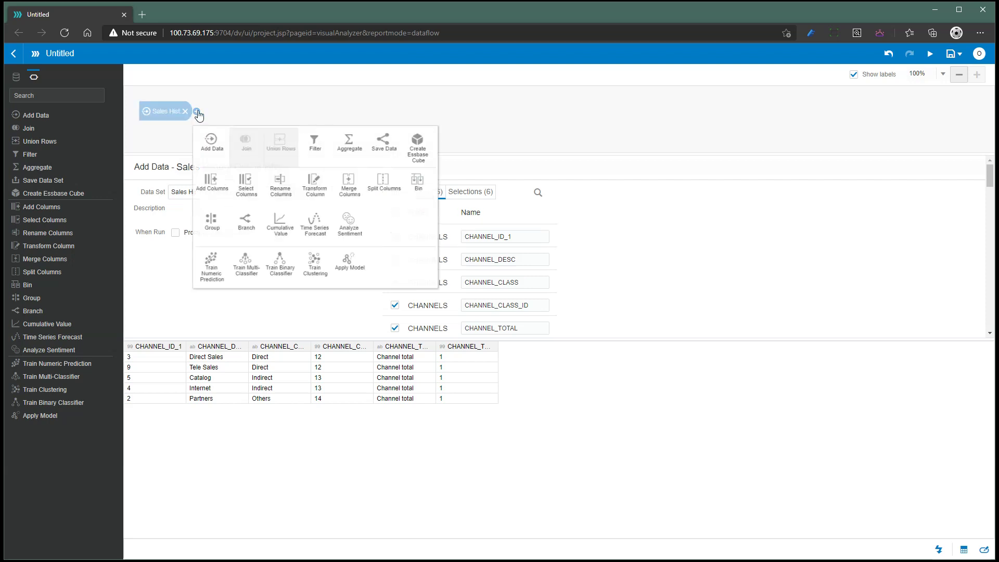
click(396, 141)
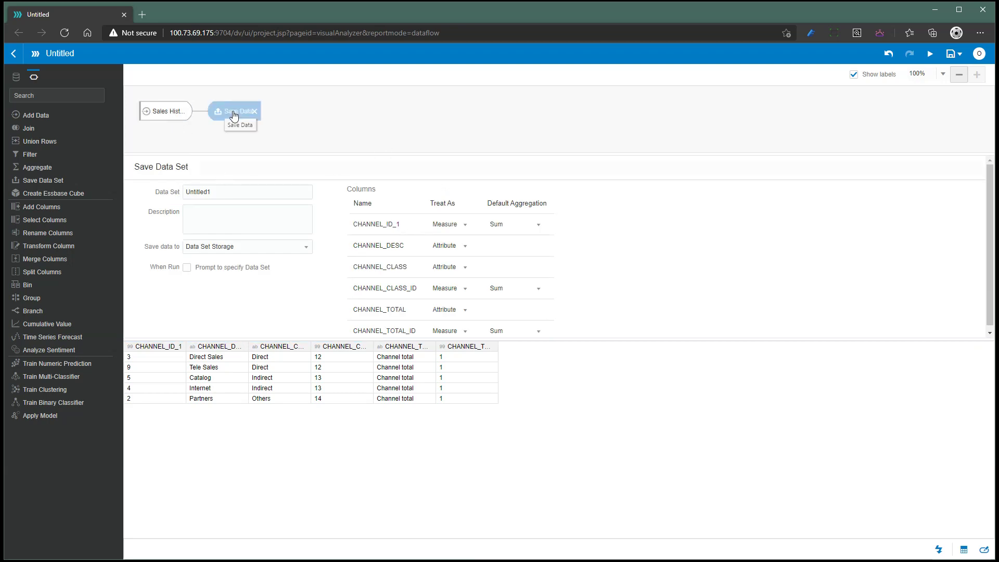
double_click(222, 192)
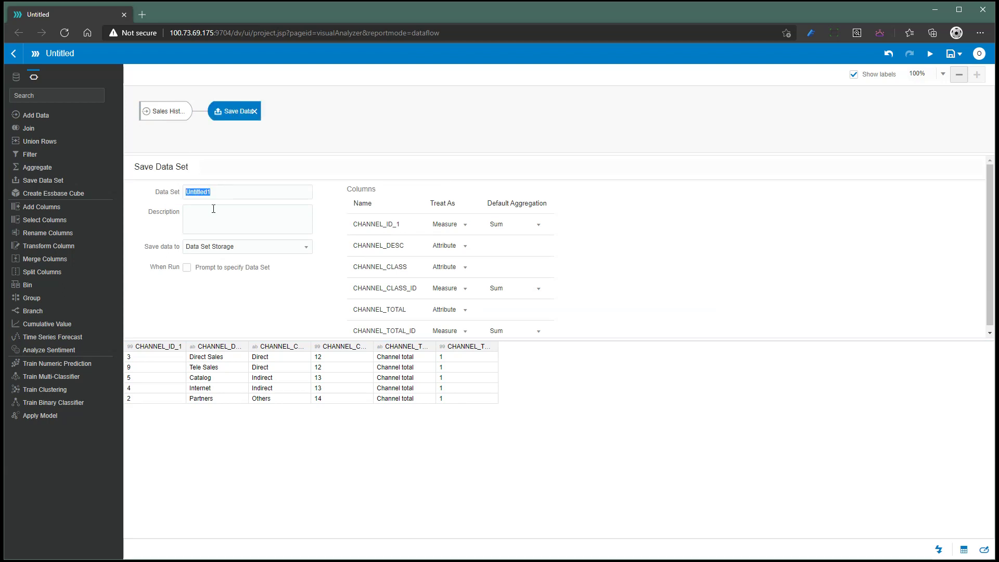
text(DF Channel)
- Save to a Database Connection with data set table 'DF Channel Table' and table name DF_CHANNEL
click(260, 252)
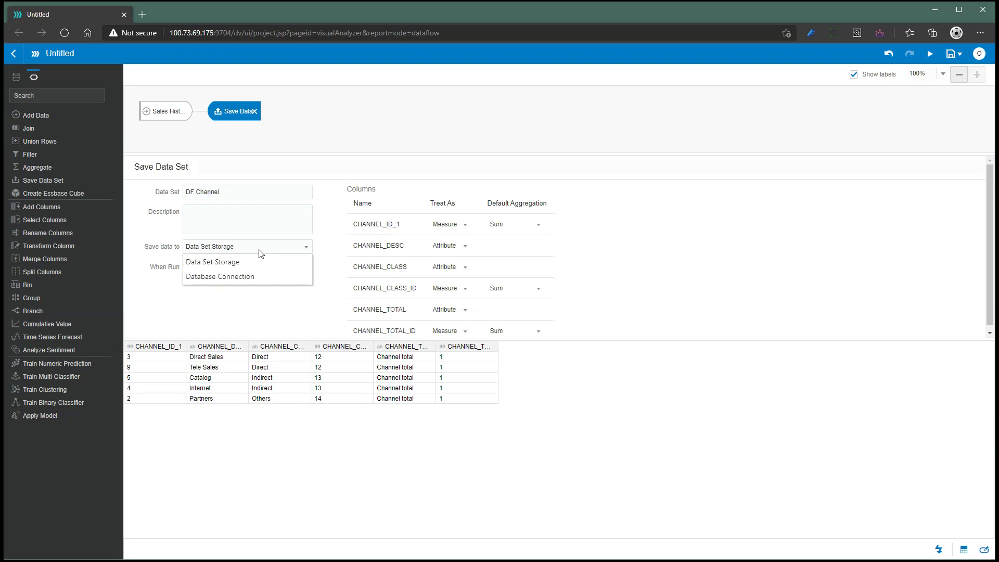
click(239, 276)
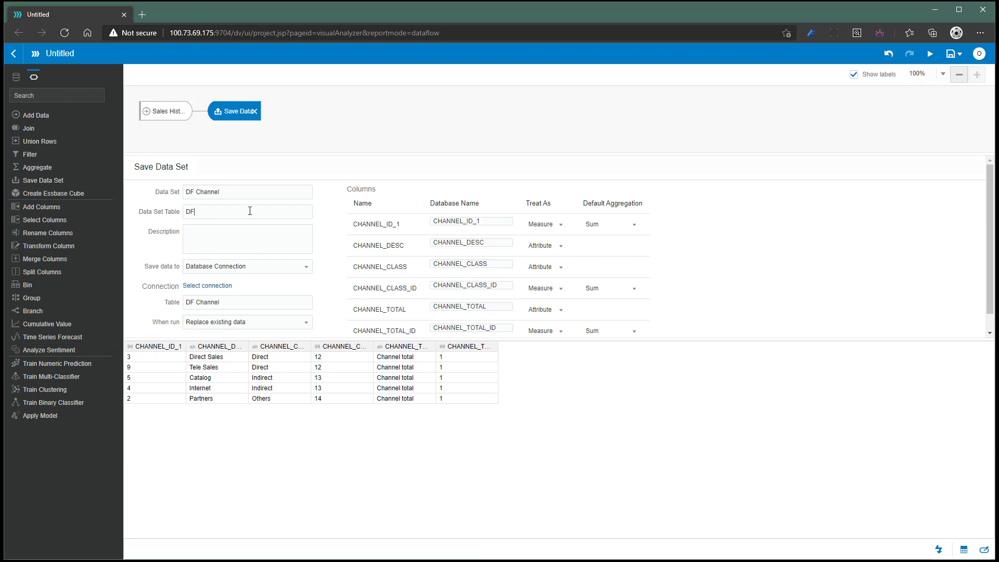
text(DF Channel Table)
scroll(203, 203, down, 1)
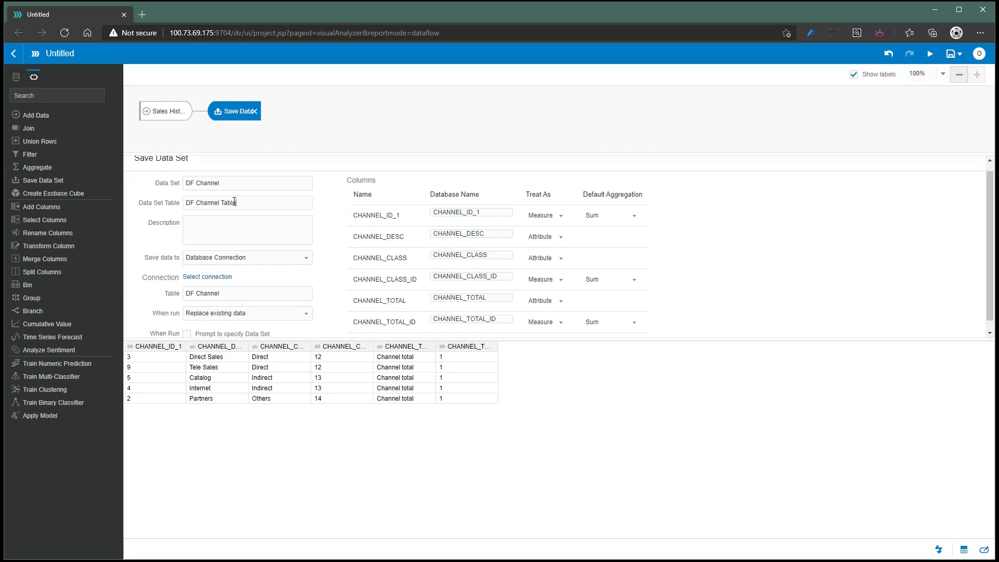
click(229, 292)
key(BackSpace)
key(BackSpace)
key(BackSpace)
key(BackSpace)
key(BackSpace)
scroll(700, 256, down, 1)
scroll(817, 236, up, 2)
- Retitle the flow 'DF MT Data Set' and target the local demo database connection
click(57, 51)
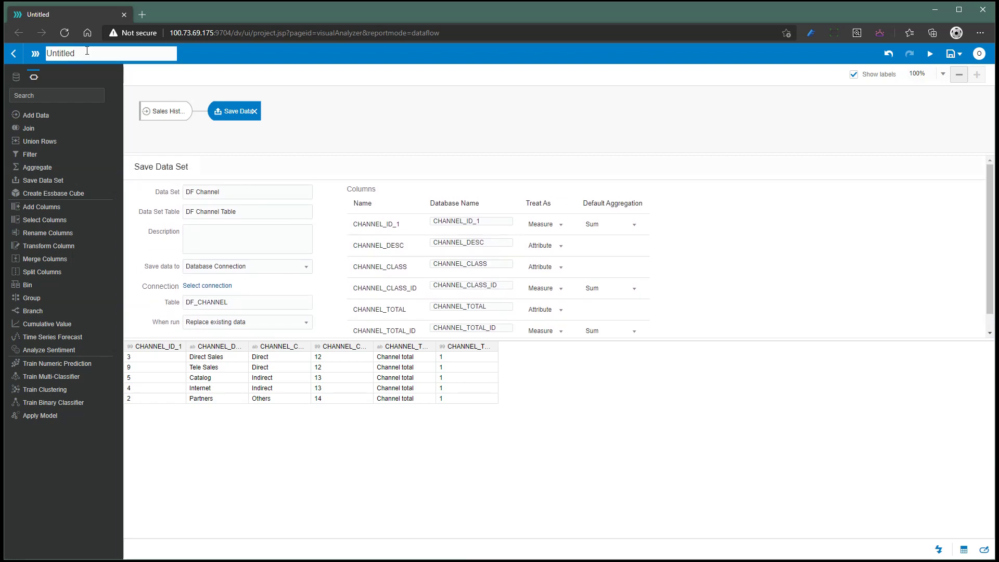
key(ctrl+a)
text(DF MT Data)
key(Return)
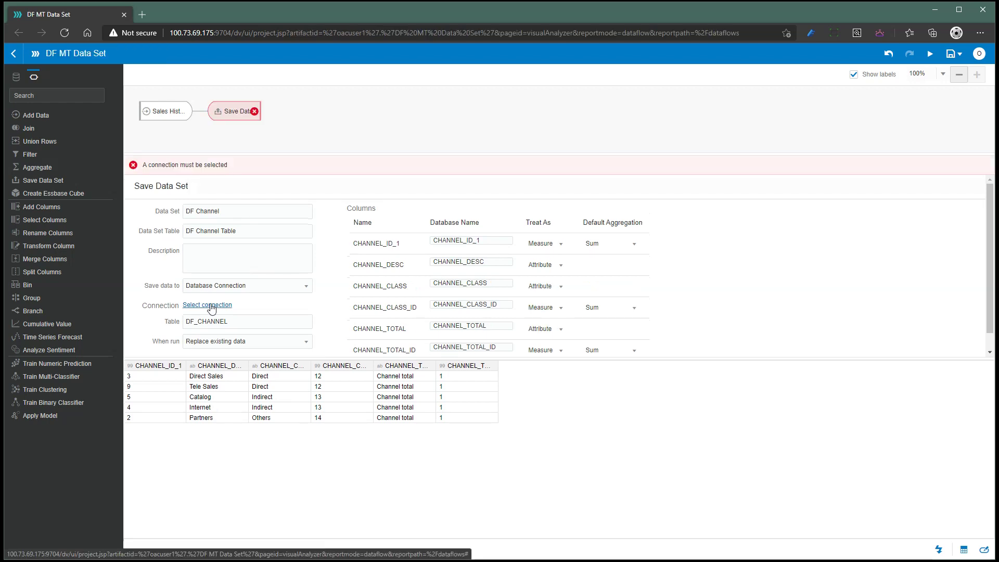
click(210, 305)
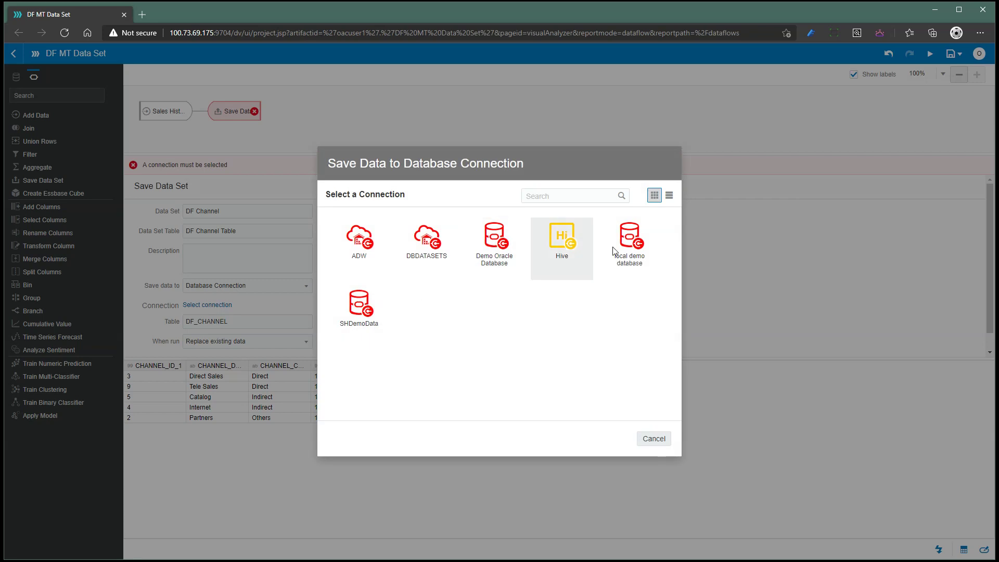
click(631, 244)
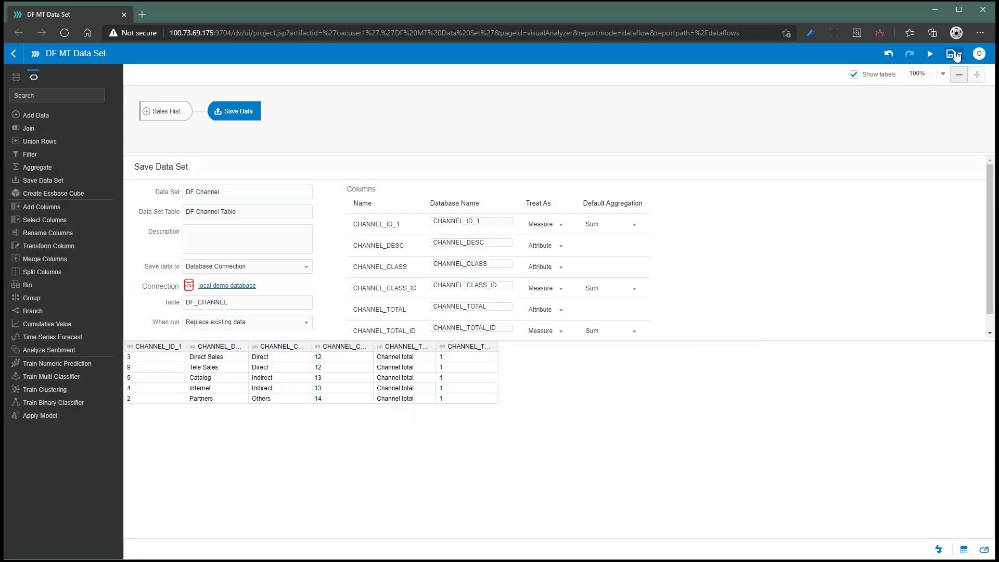
- Save and run the DF MT Data Set flow, then return to the data sets list
click(952, 54)
click(929, 54)
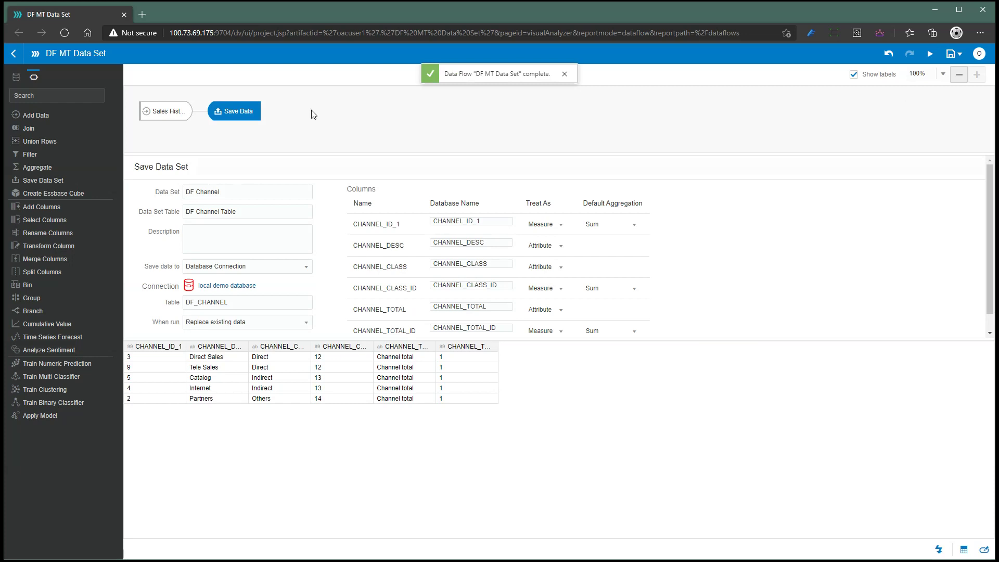
click(11, 54)
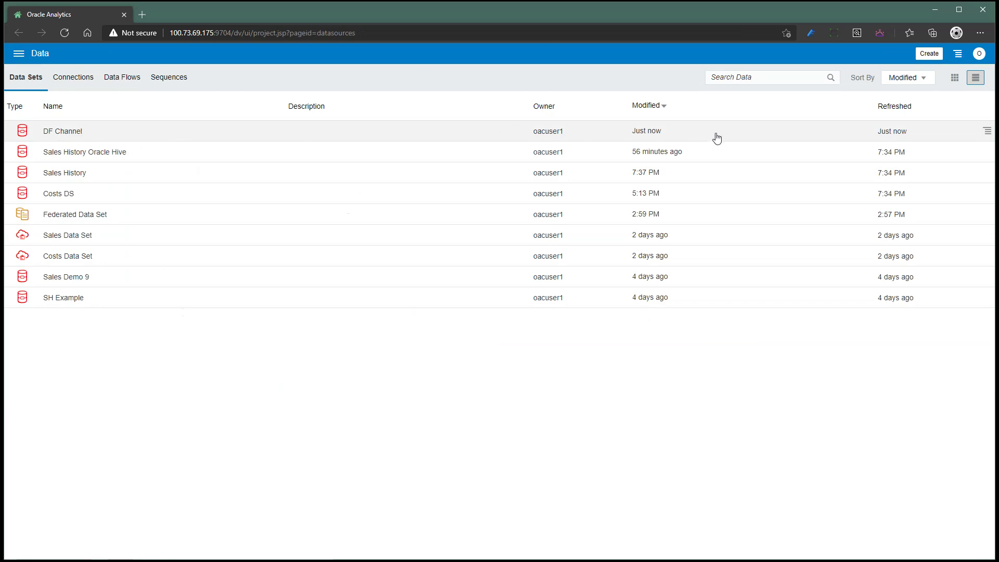
- Open the DF Channel data set from its row's actions menu
click(988, 136)
click(945, 159)
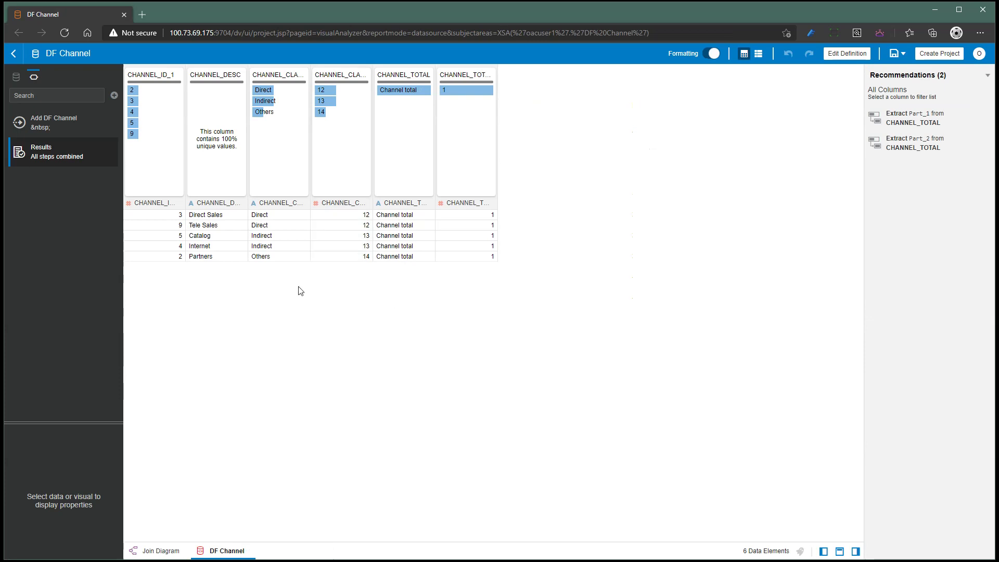
- Show the DF Channel join diagram with its DF_CHANNEL table from local demo database
click(156, 551)
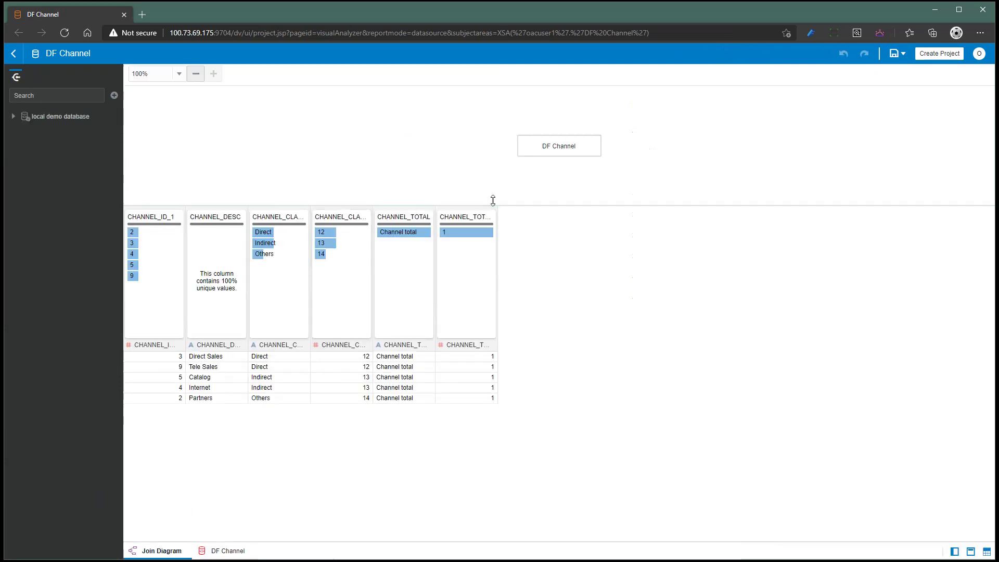